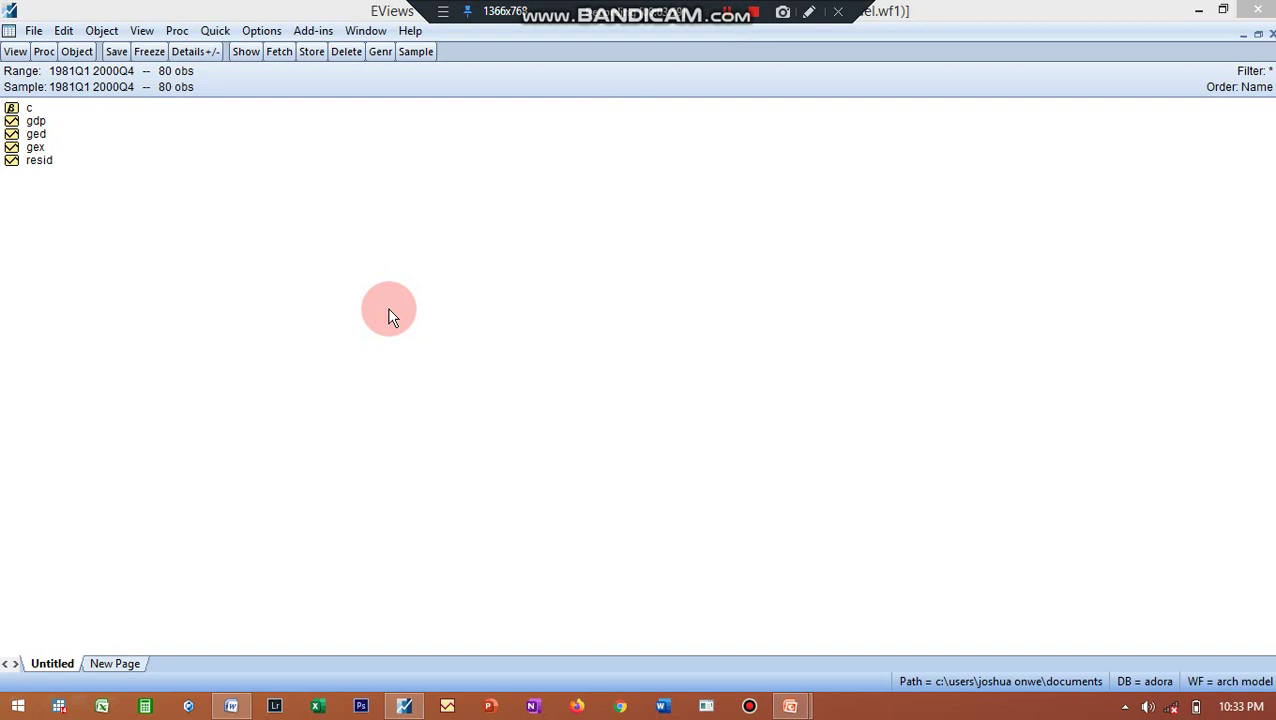
Select the gdp, ged and gex series in the workfile.
left_click(36, 121)
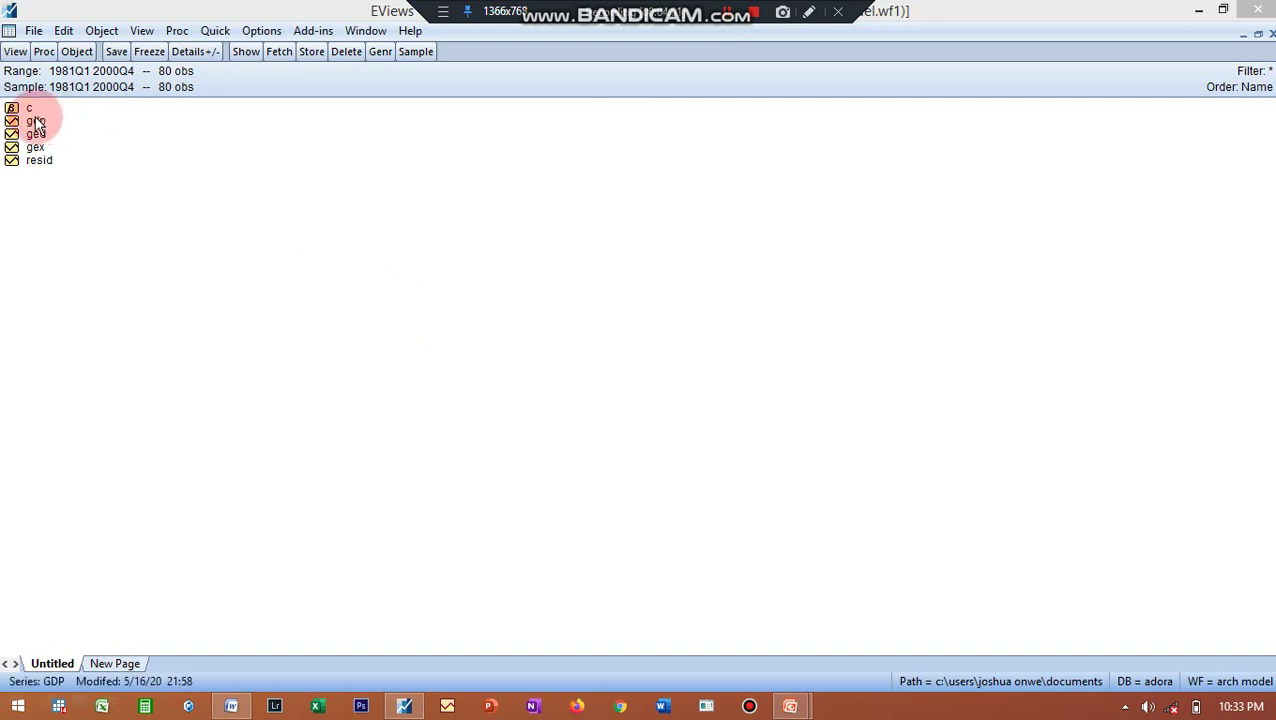
left_click_drag(36, 121, 441, 103)
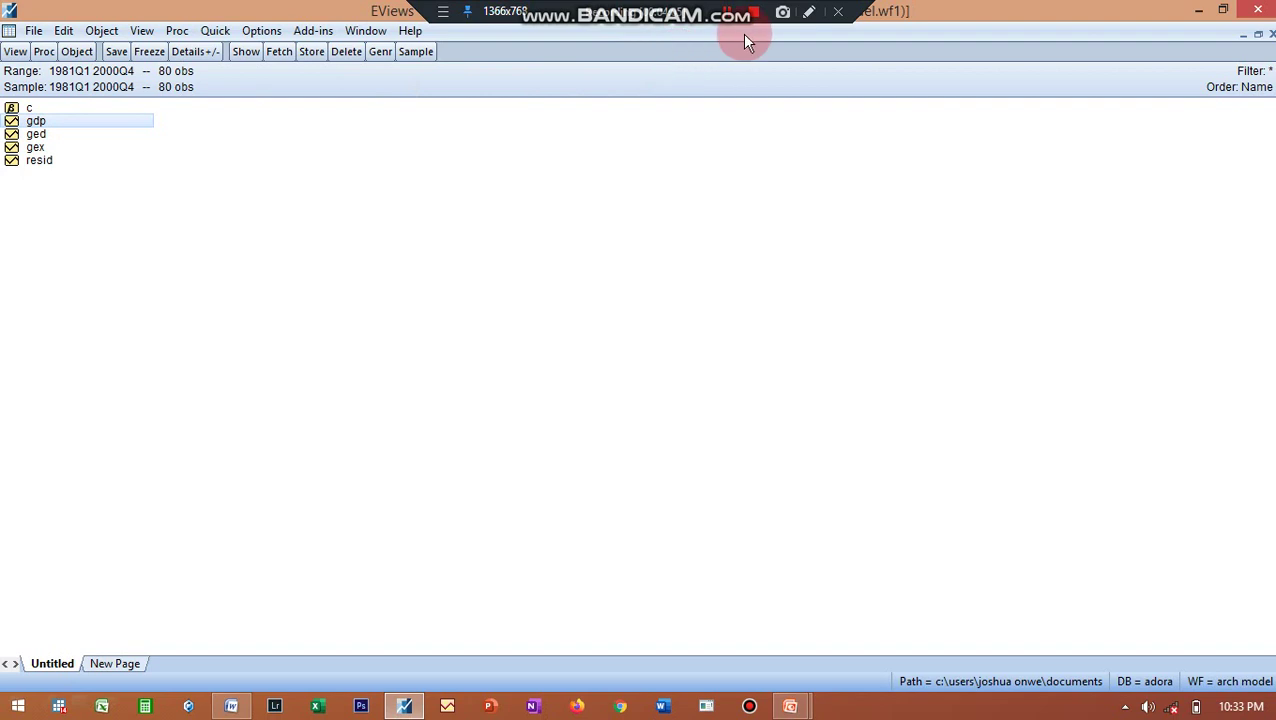
left_click(113, 203)
mouse_move(45, 121)
left_mouse_down()
mouse_move(59, 124)
mouse_move(48, 148)
mouse_move(44, 121)
left_mouse_up()
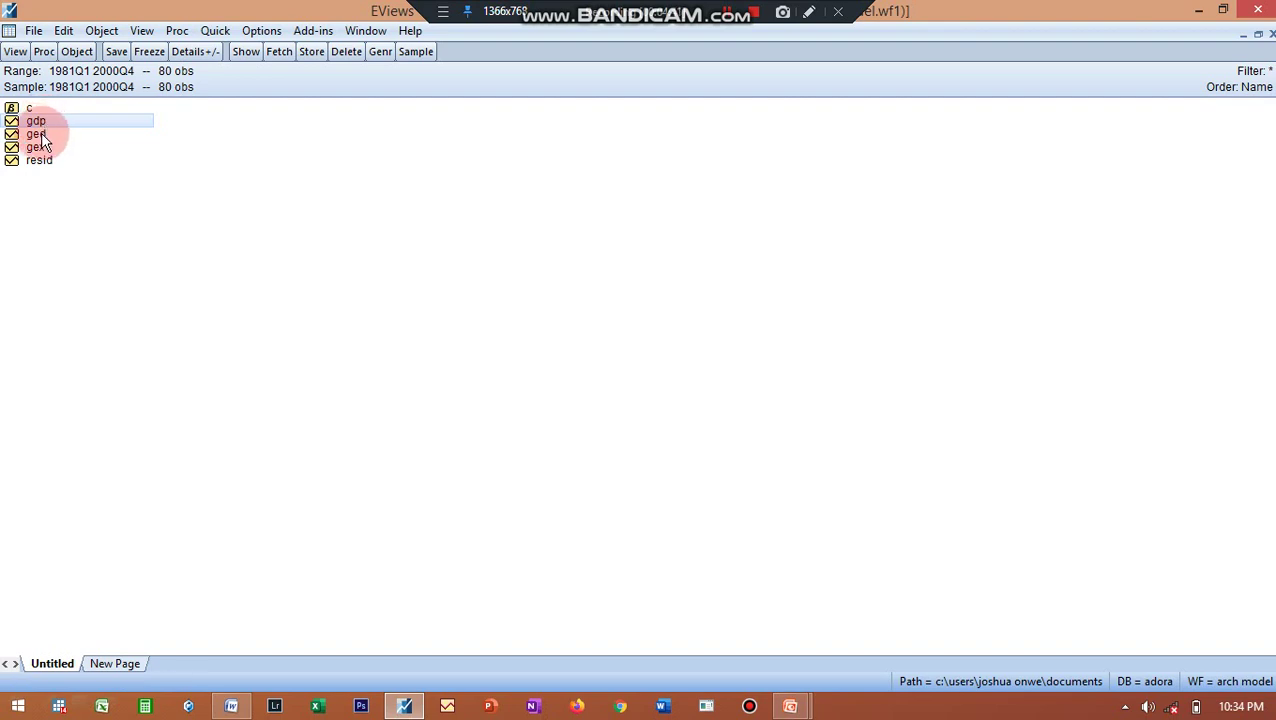
left_click(42, 136)
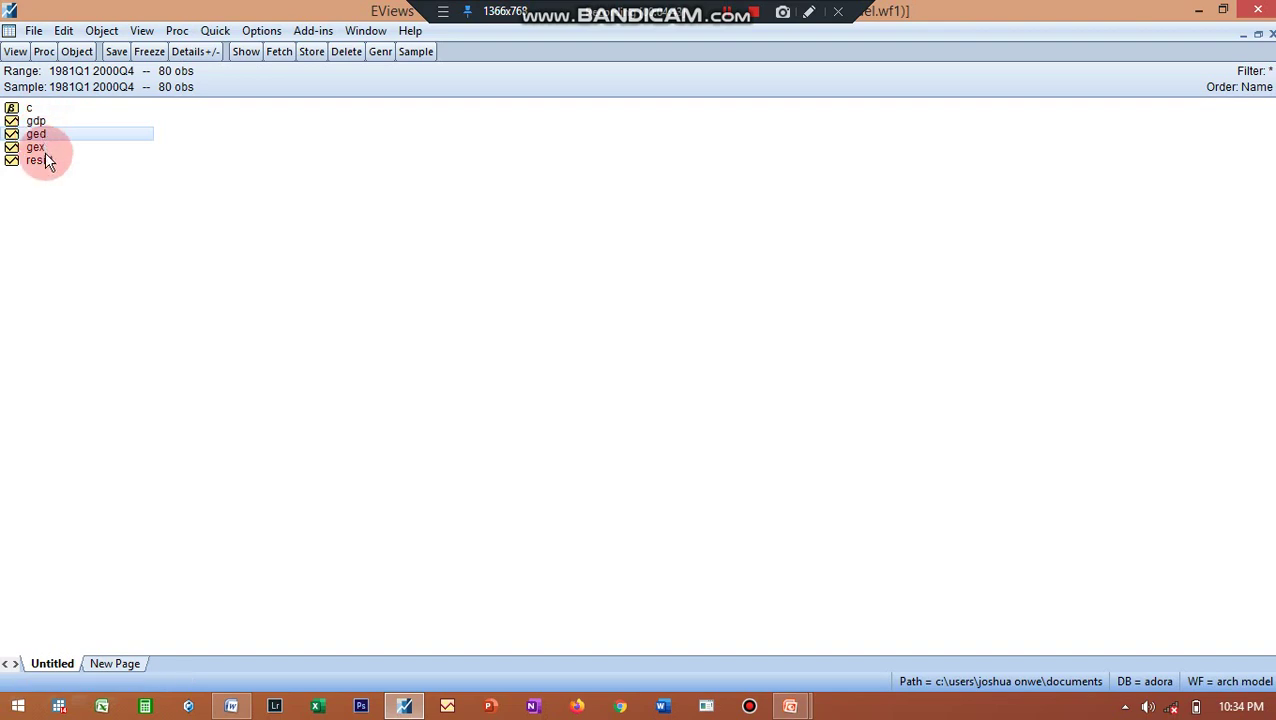
left_click(44, 148)
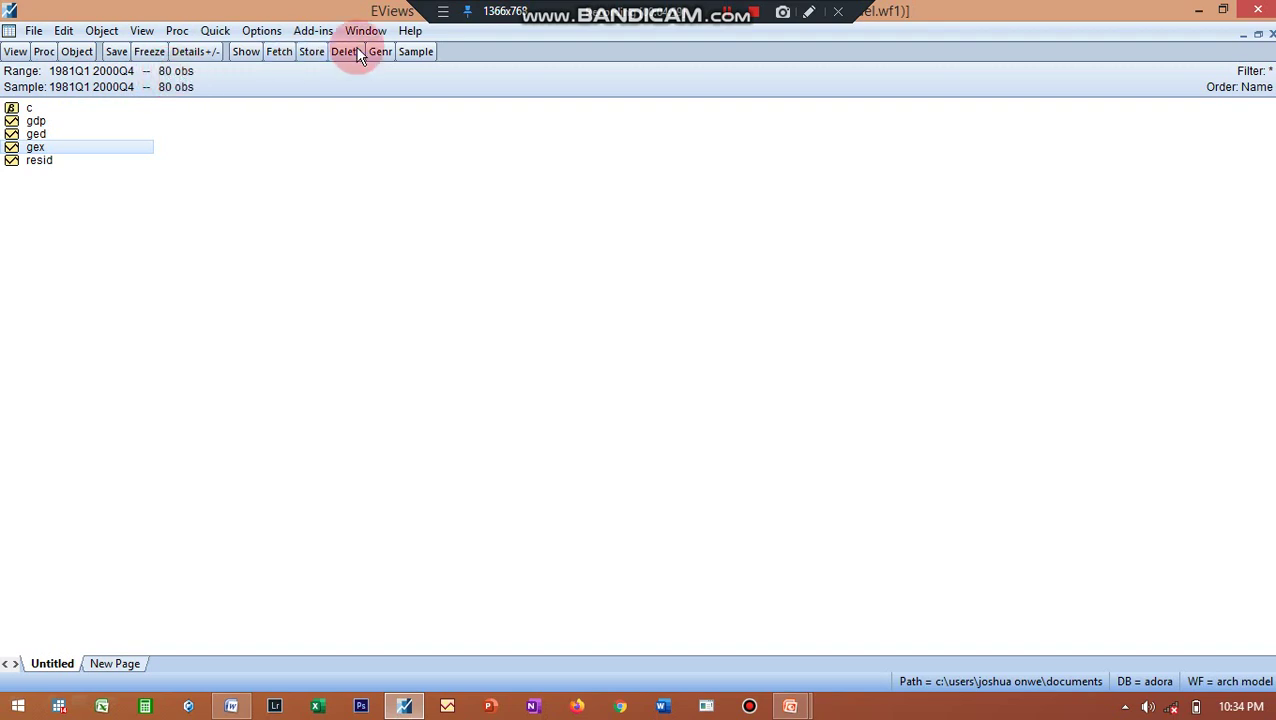
Start a new equation estimation with the method set to STEPLS - Stepwise Least Squares.
left_click(224, 36)
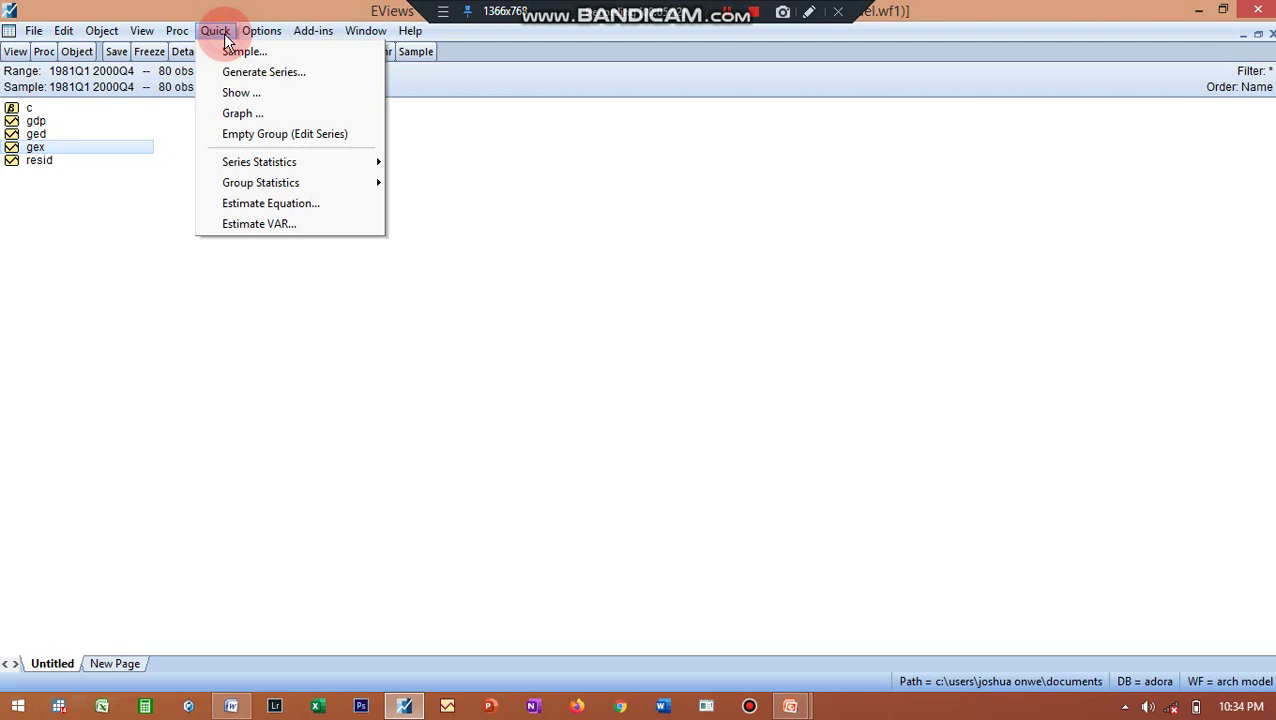
left_click(276, 203)
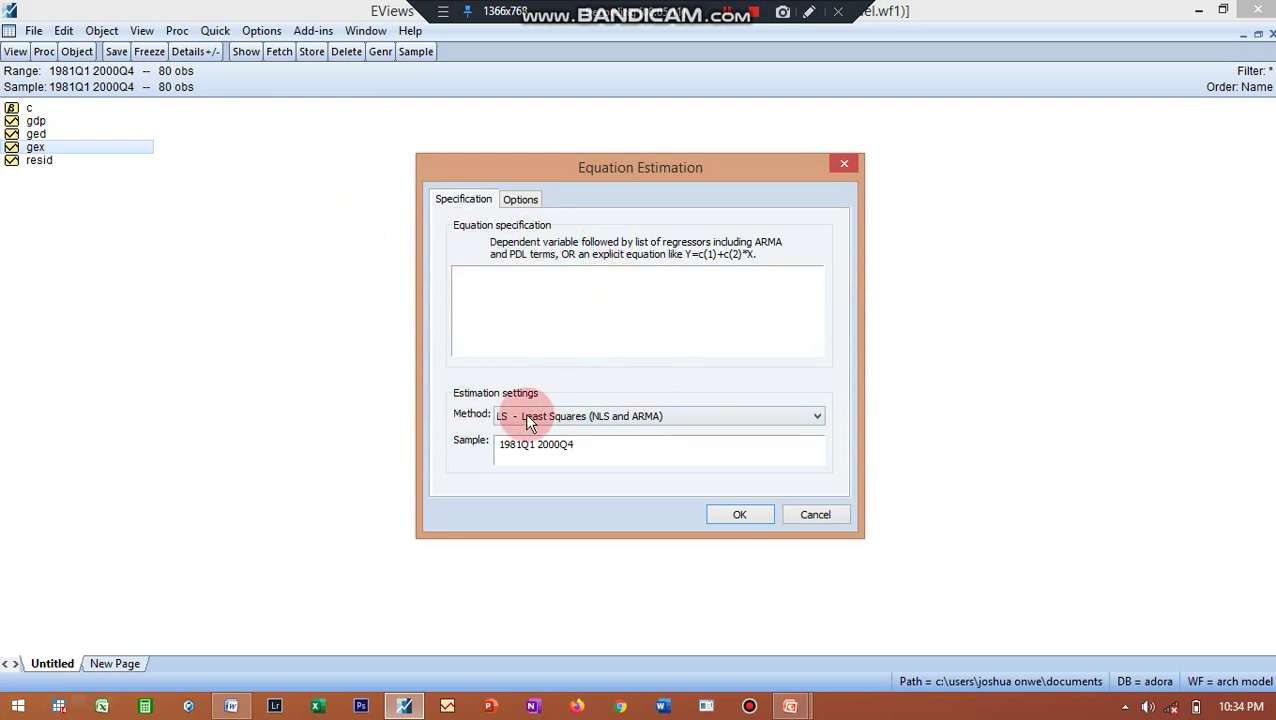
left_click(818, 416)
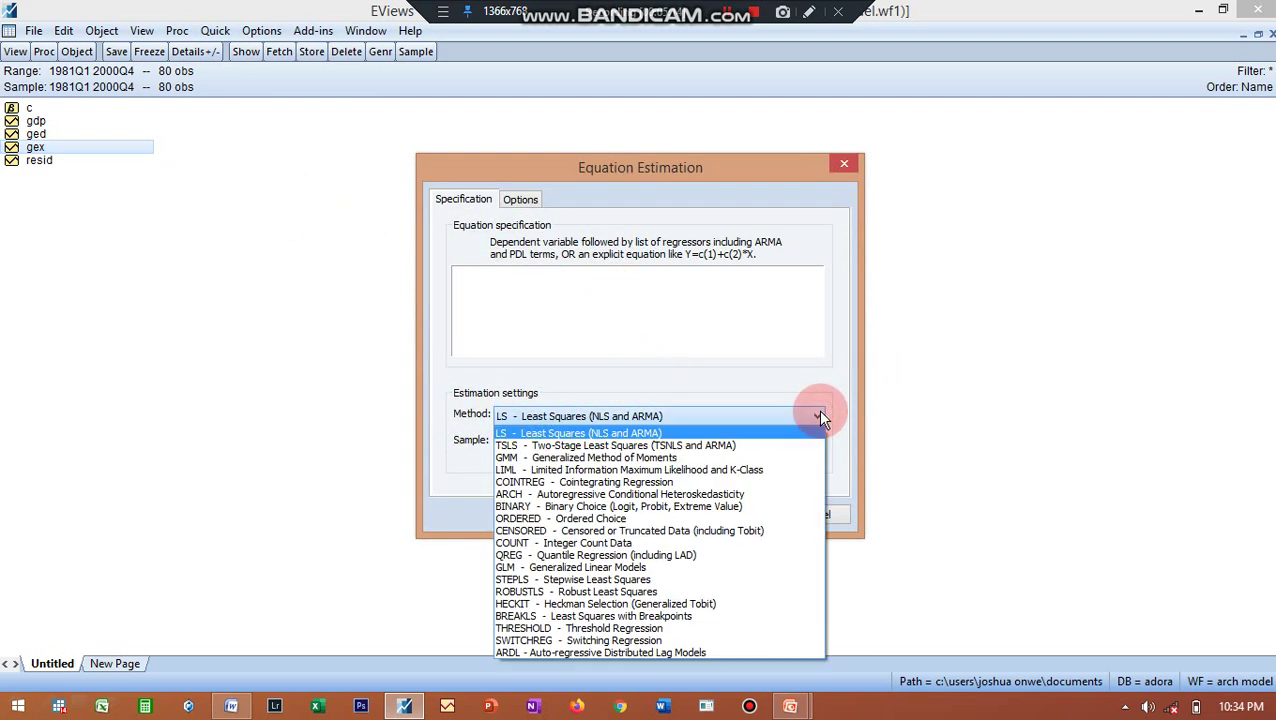
left_click(533, 580)
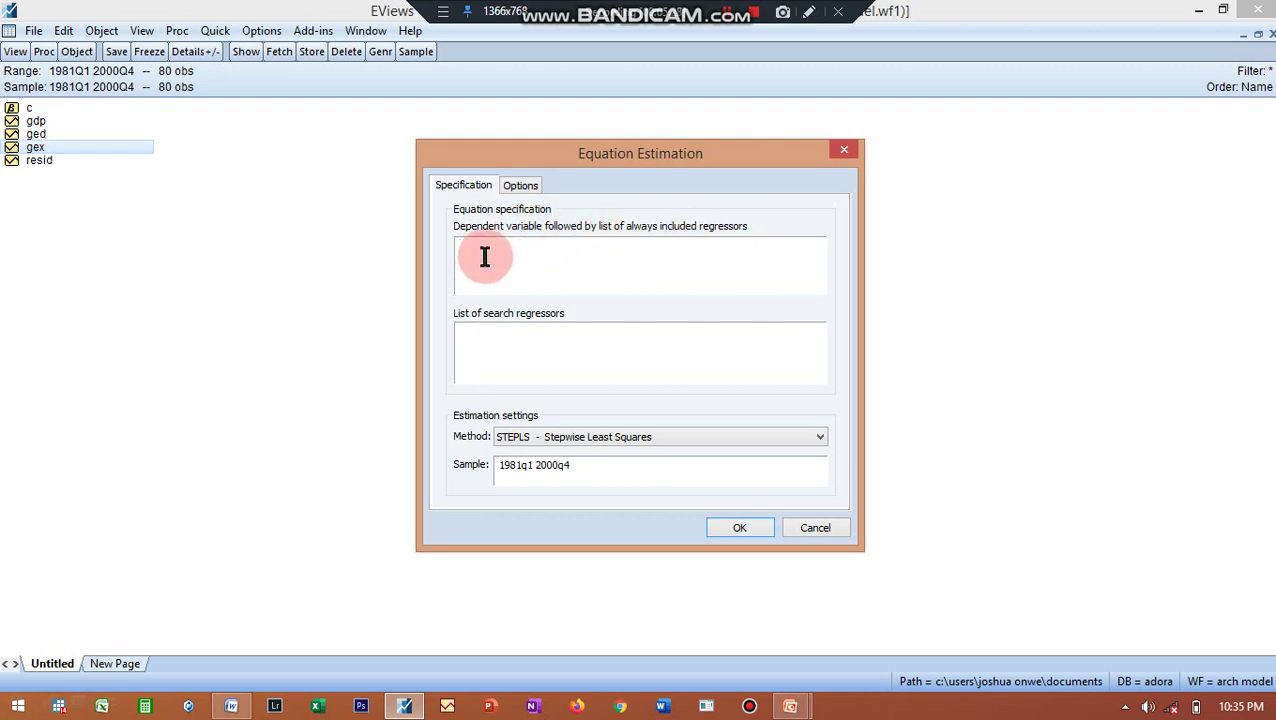
Enter 'GDP C' as the dependent variable and always-included regressors.
type("gdp")
key("BackSpace")
key("BackSpace")
key("BackSpace")
type("GDP")
left_click(484, 256)
type("C")
left_click(490, 263)
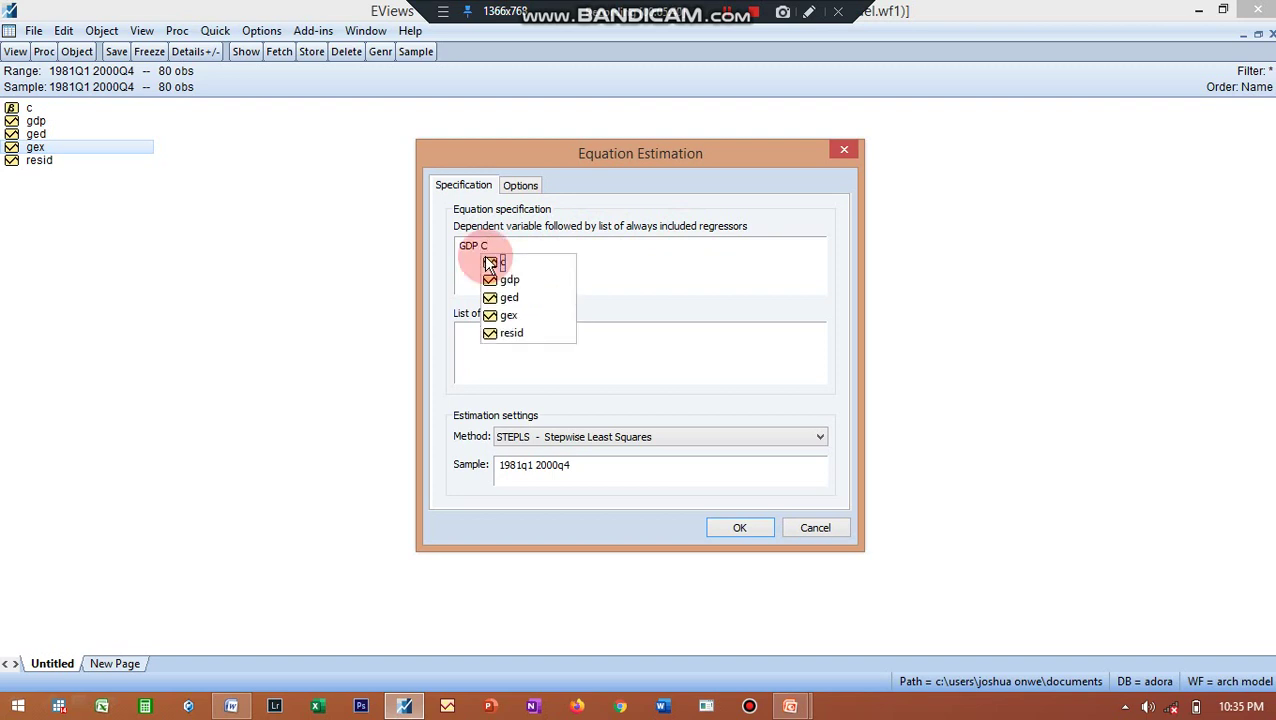
left_click(466, 345)
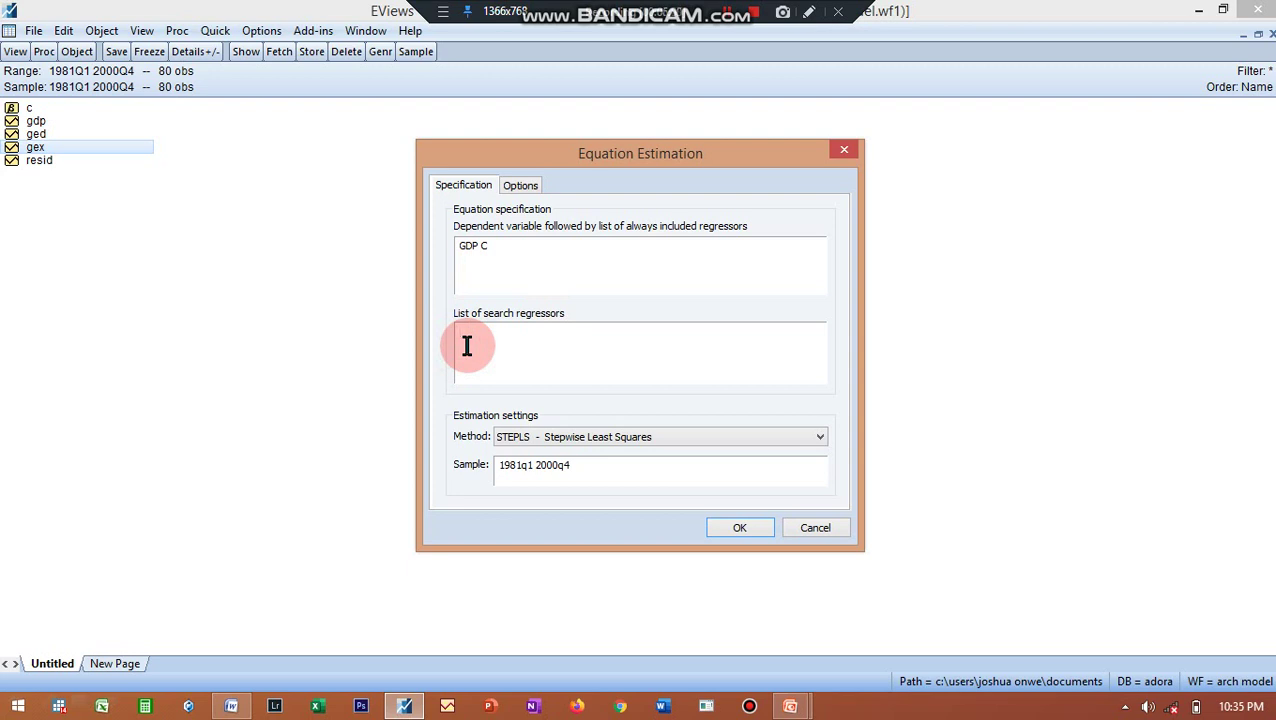
Enter 'GEX(-1 TO -5) GED(-1 TO -5)' as the search regressors.
type("GEX")
left_click(470, 338)
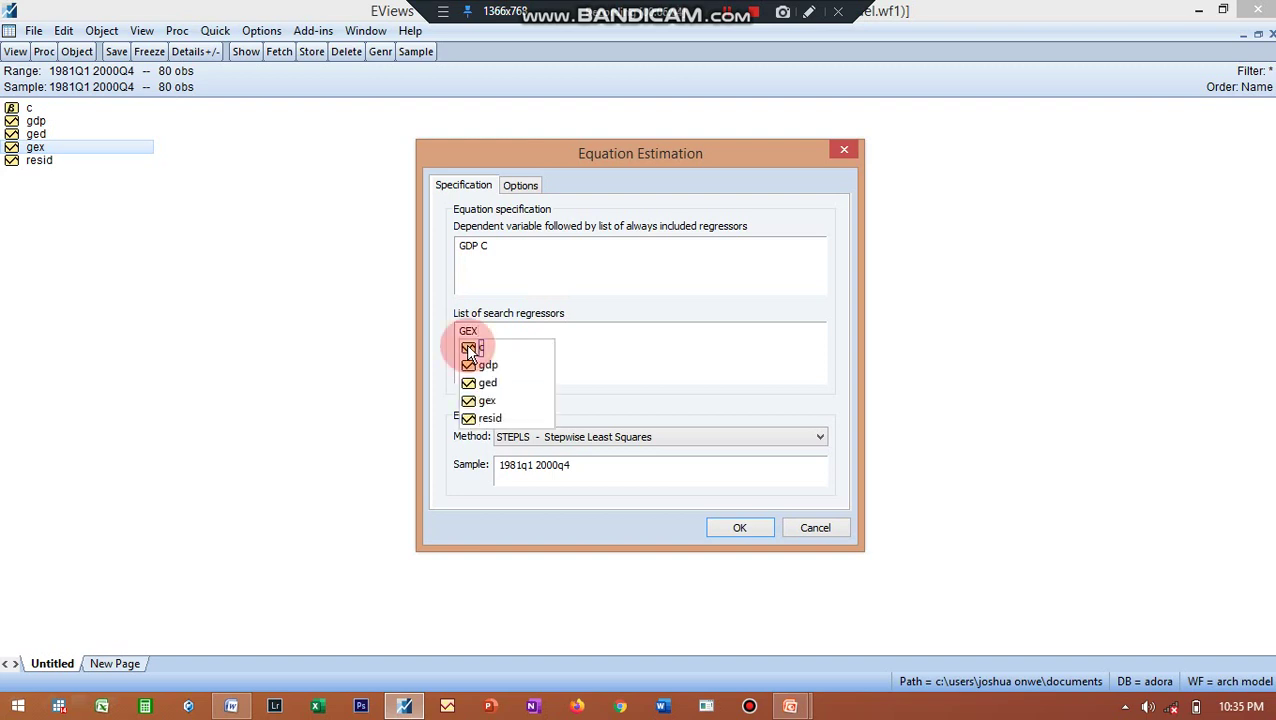
type("(")
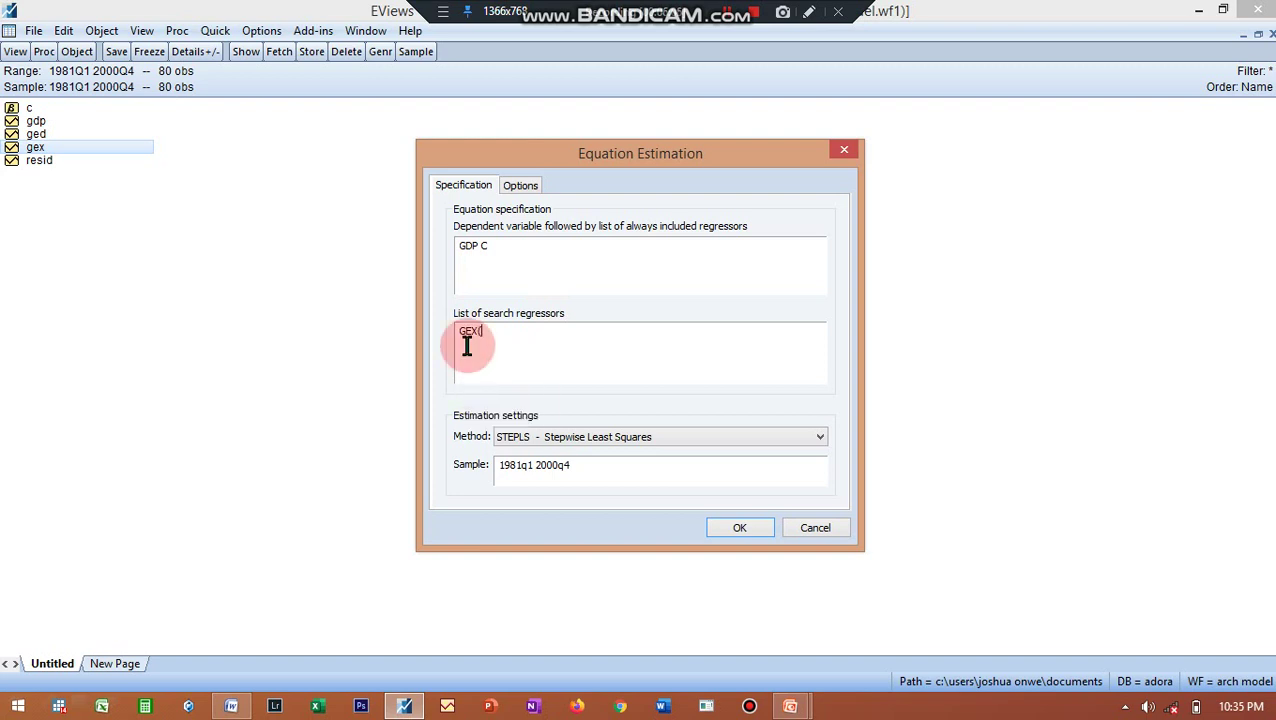
type("-1")
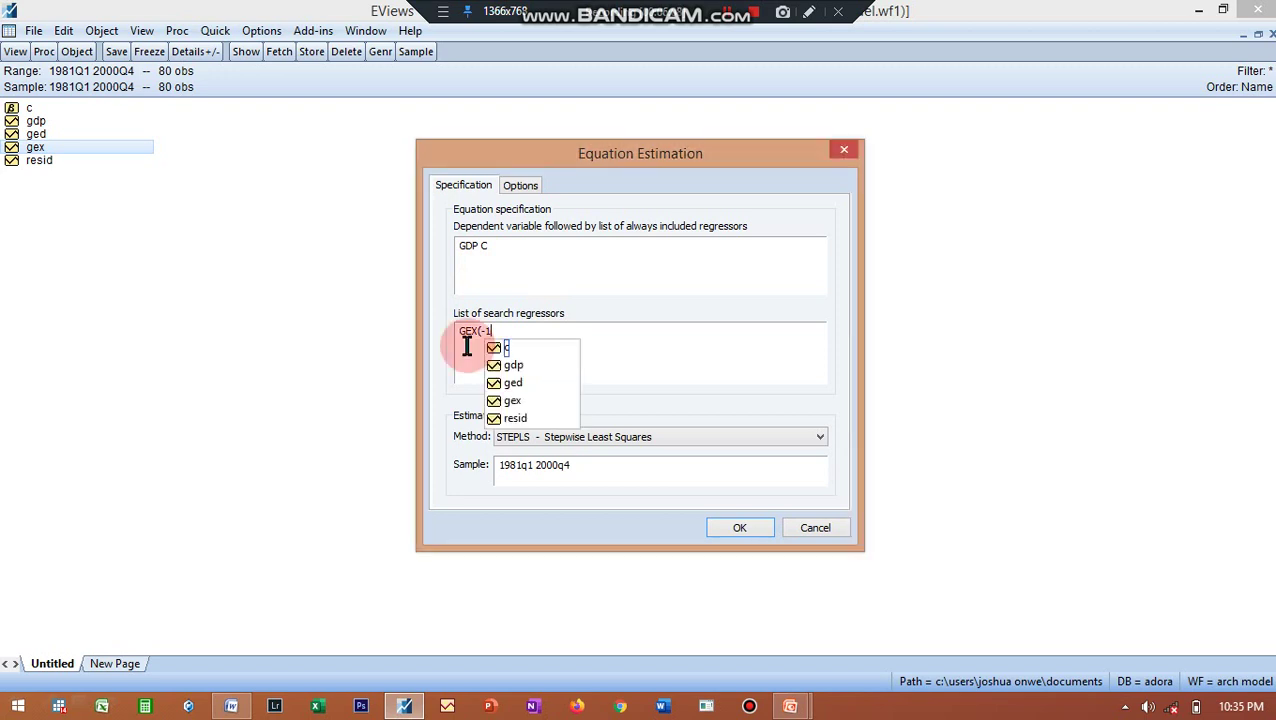
type(" TO")
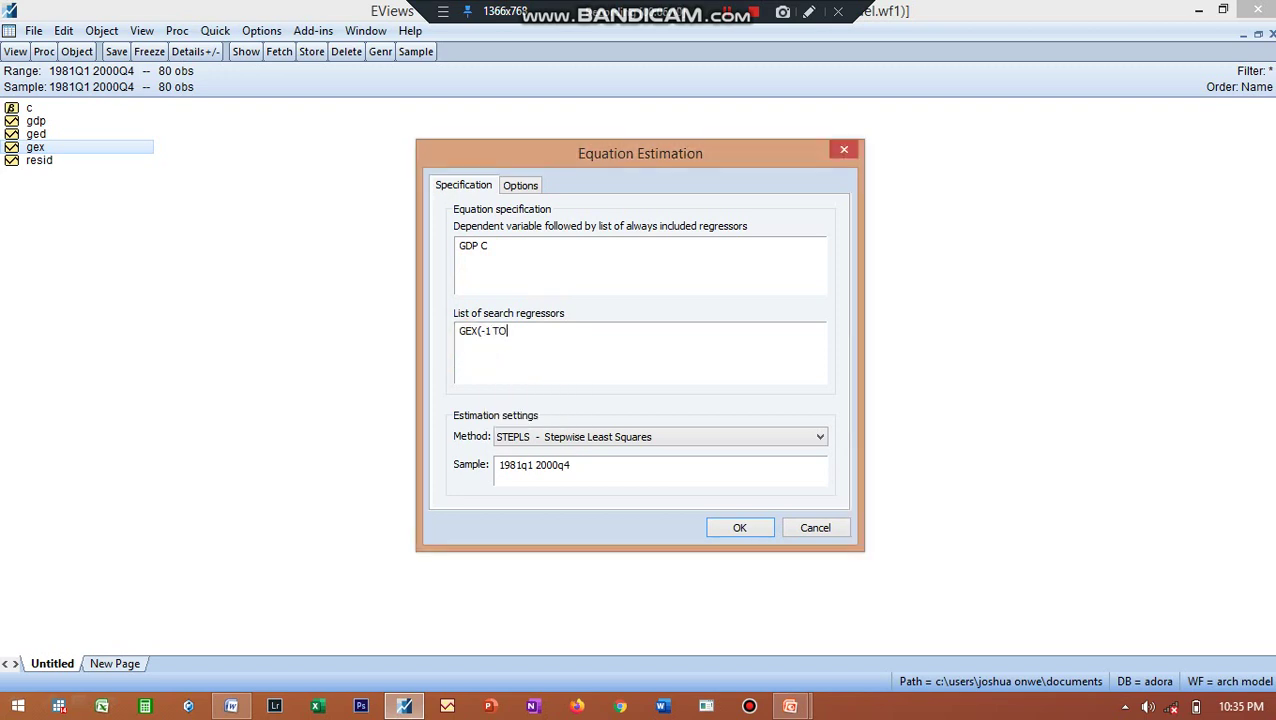
type(" -5")
left_click(466, 345)
type(") GED")
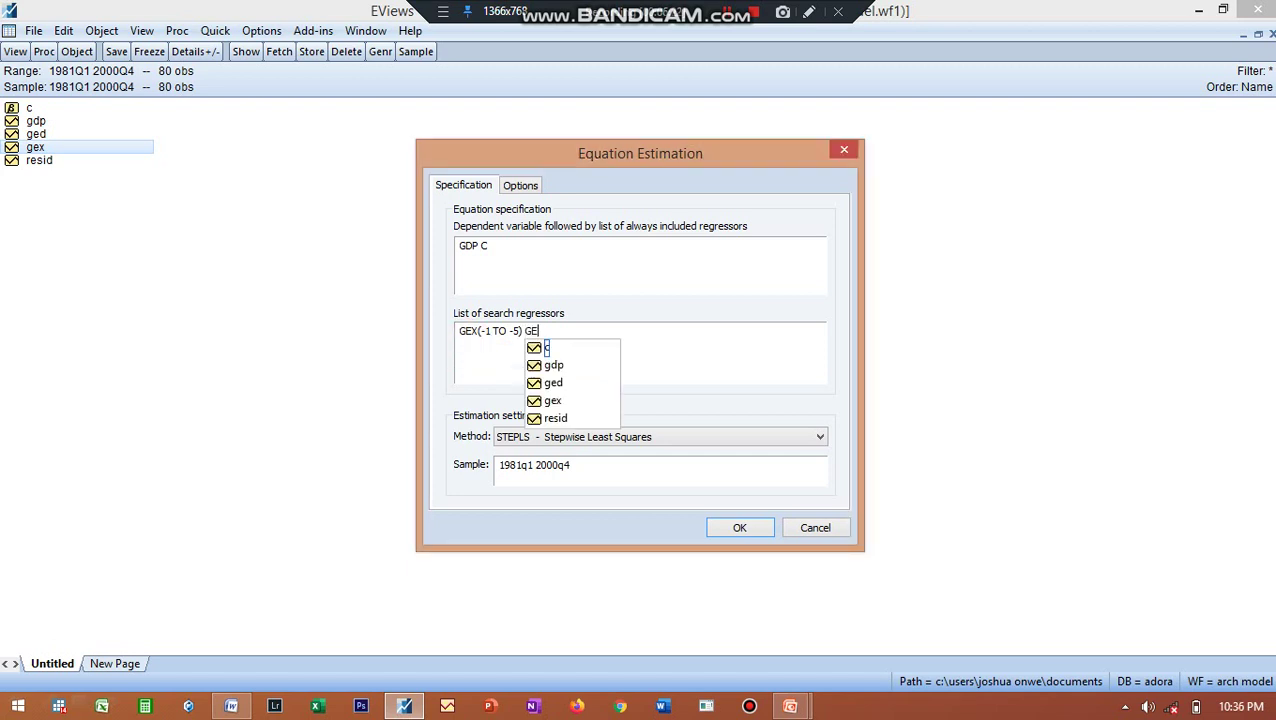
left_click(466, 345)
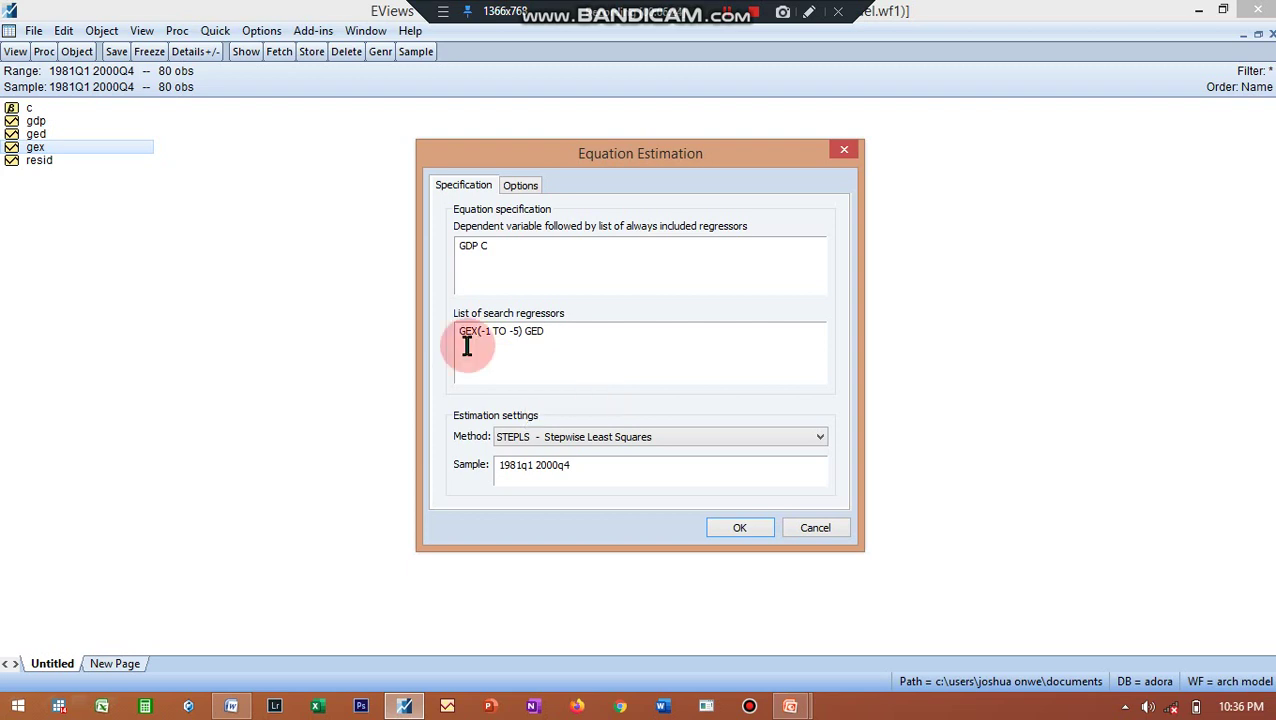
type("(-1 TO -5")
left_click(466, 345)
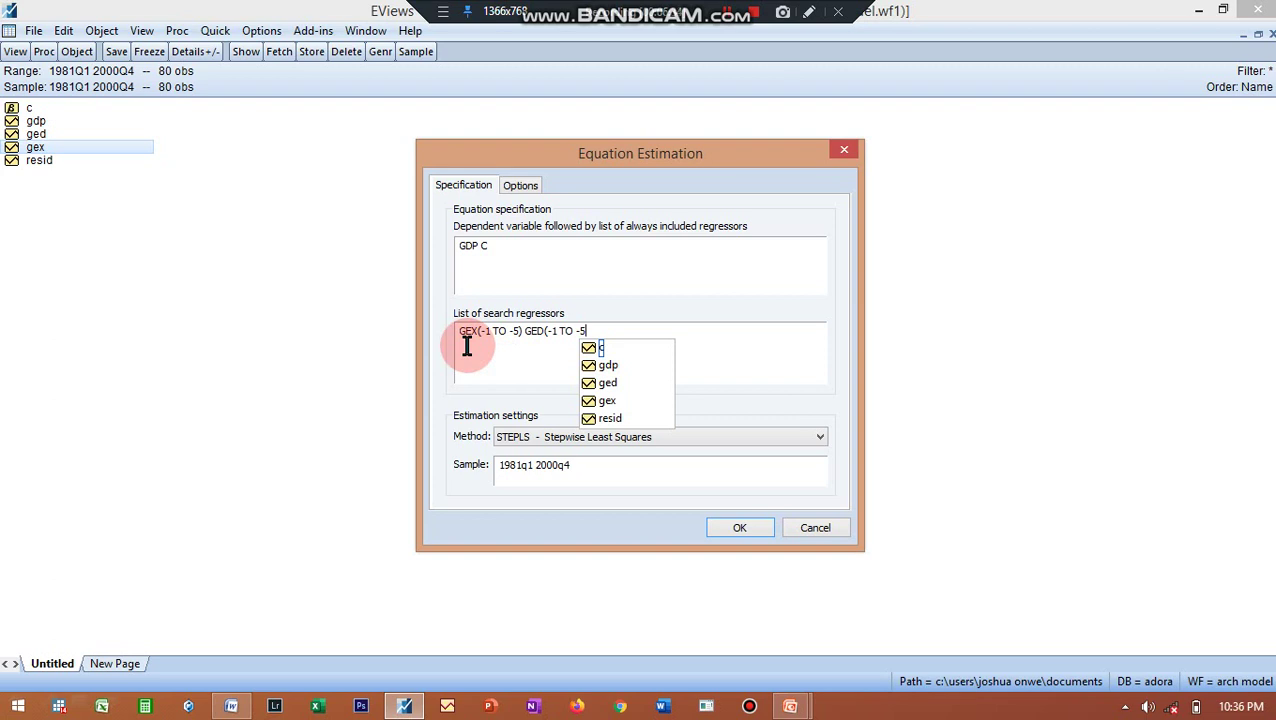
type(")")
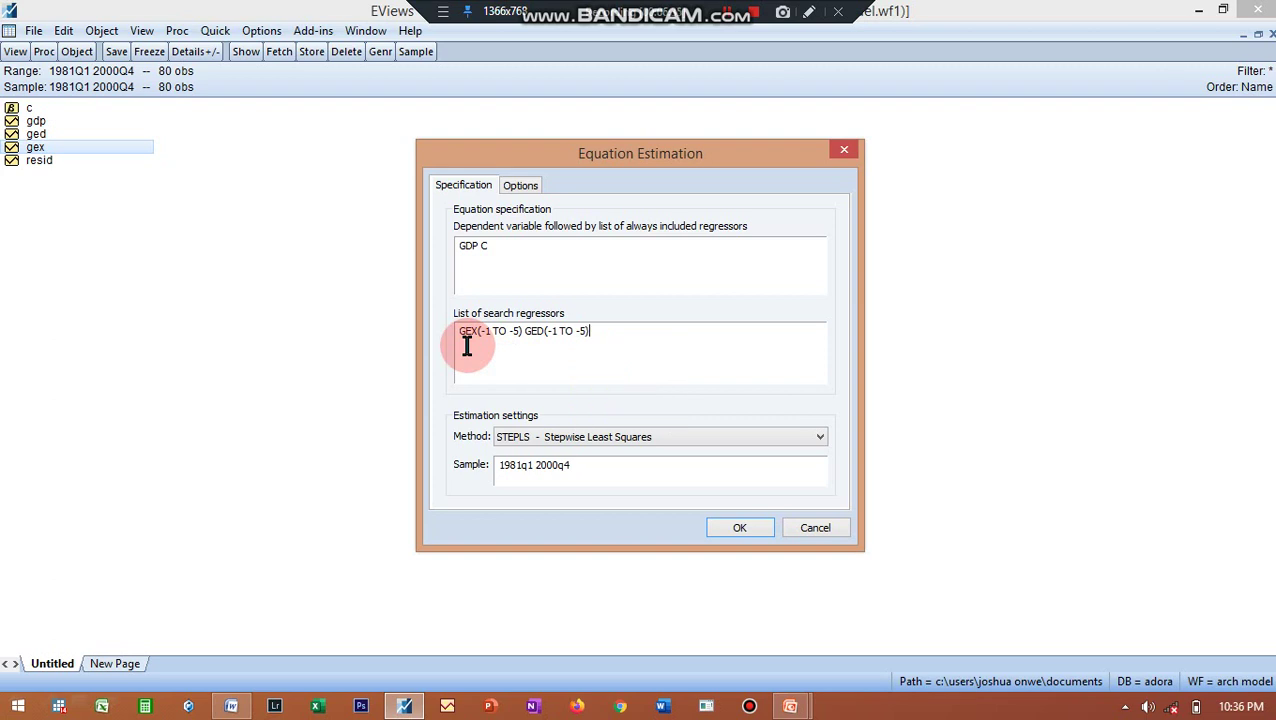
On the Options tab, change the forwards p-value threshold from 0.5 to 0.05.
left_click(520, 186)
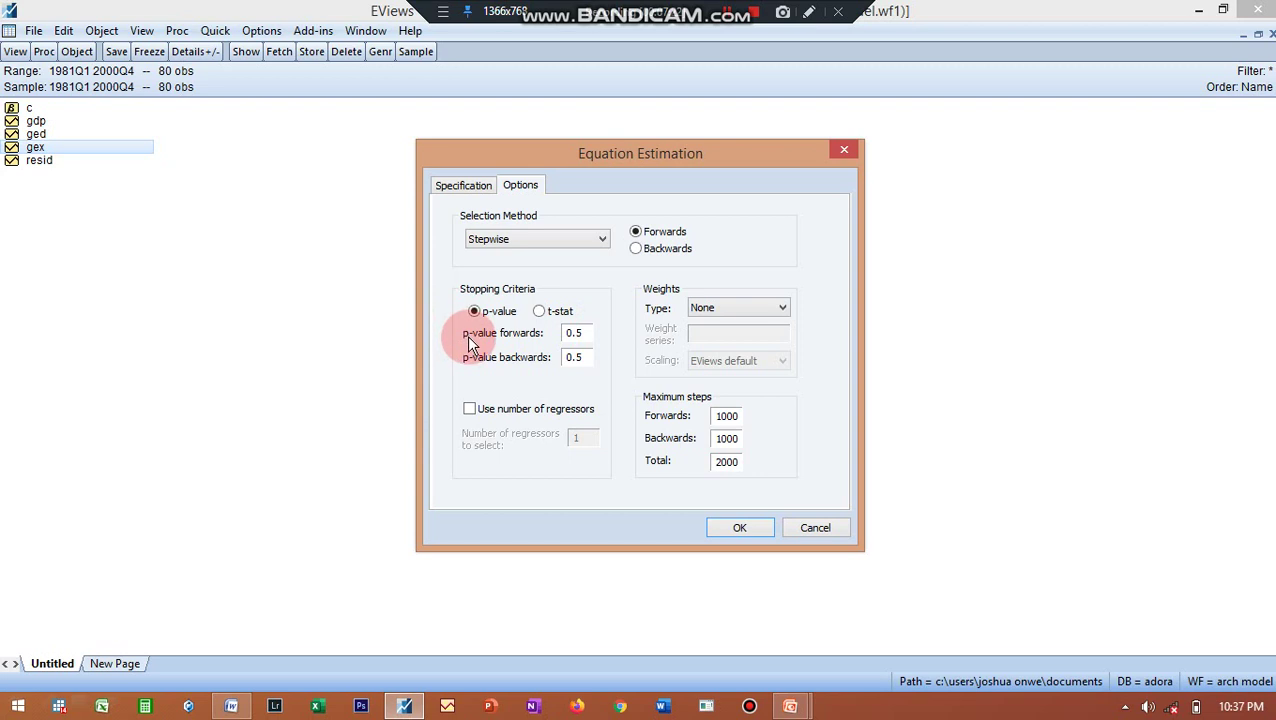
left_click(577, 336)
type("0")
Run the stepwise estimation, dismiss the delete-untitled-equation prompt, and select Bandicam's highlighter.
left_click(738, 528)
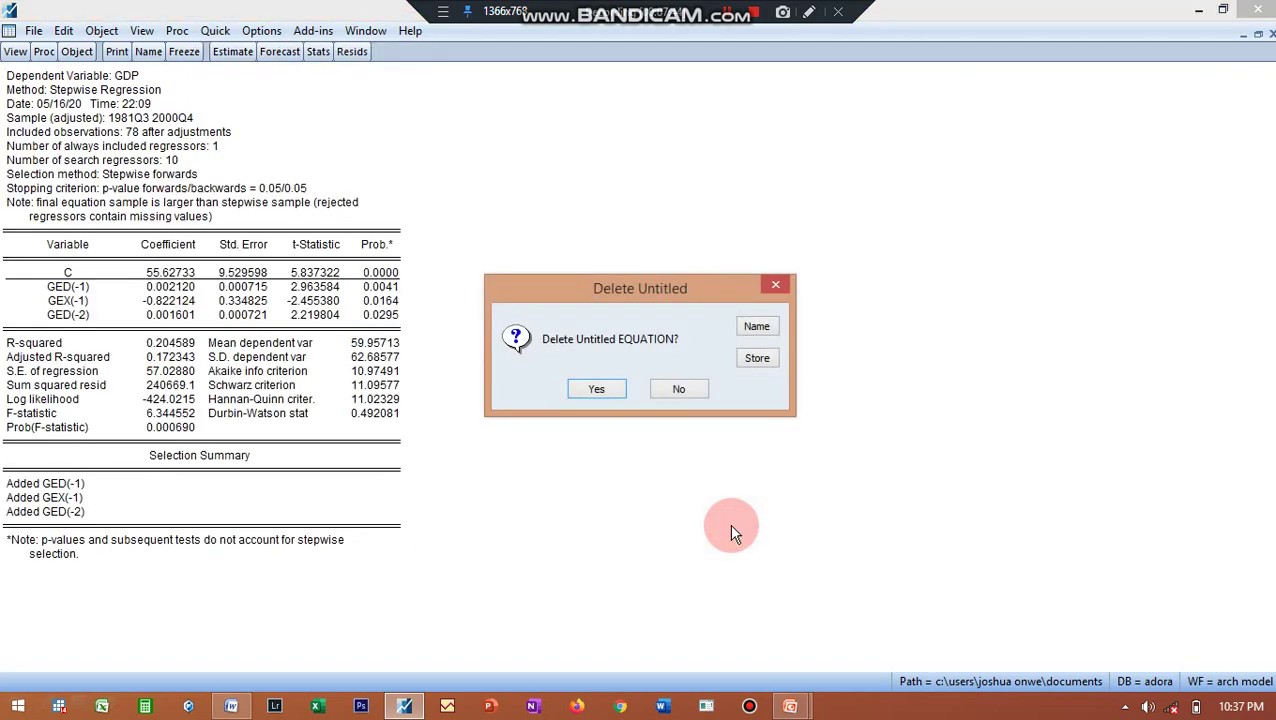
key("Return")
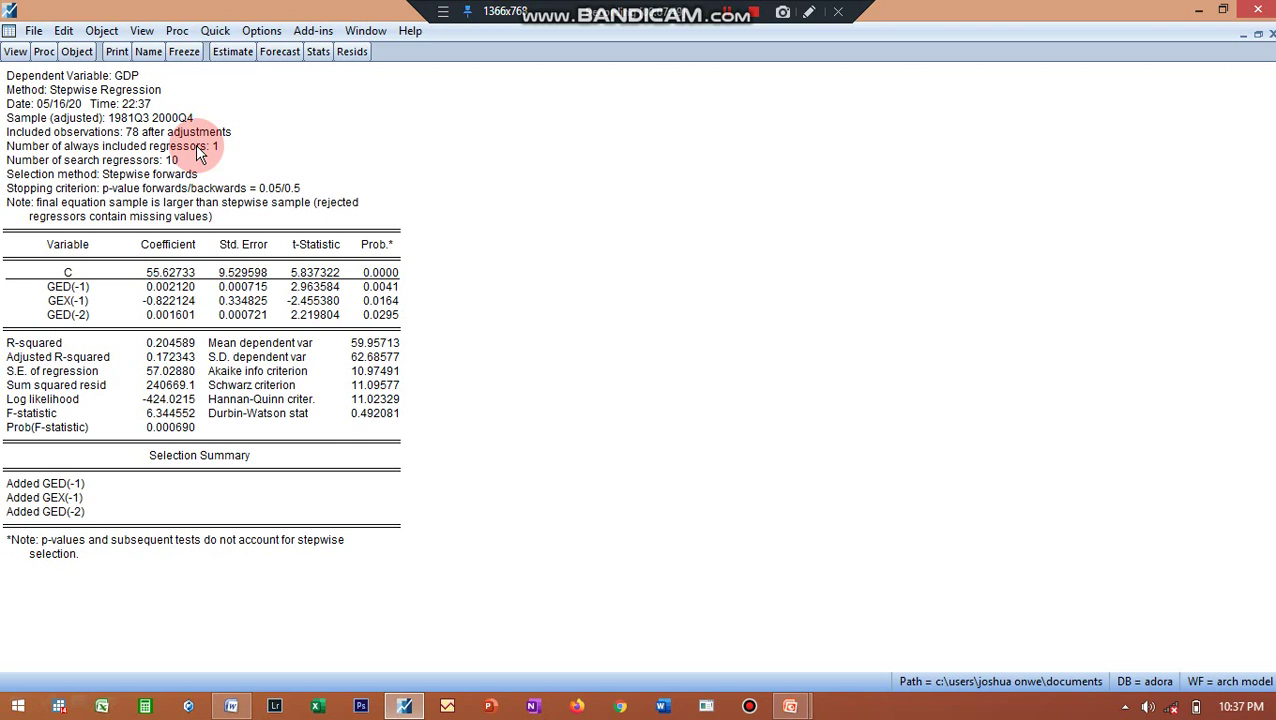
left_click(810, 16)
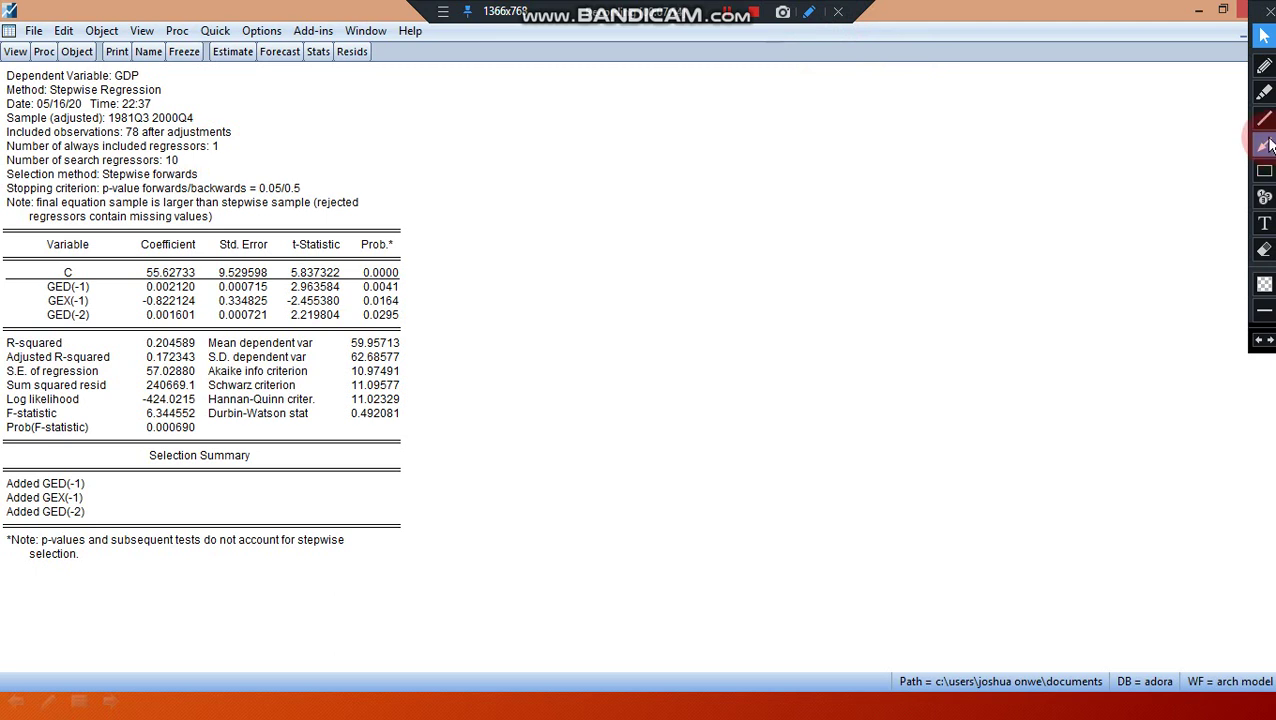
left_click(1264, 90)
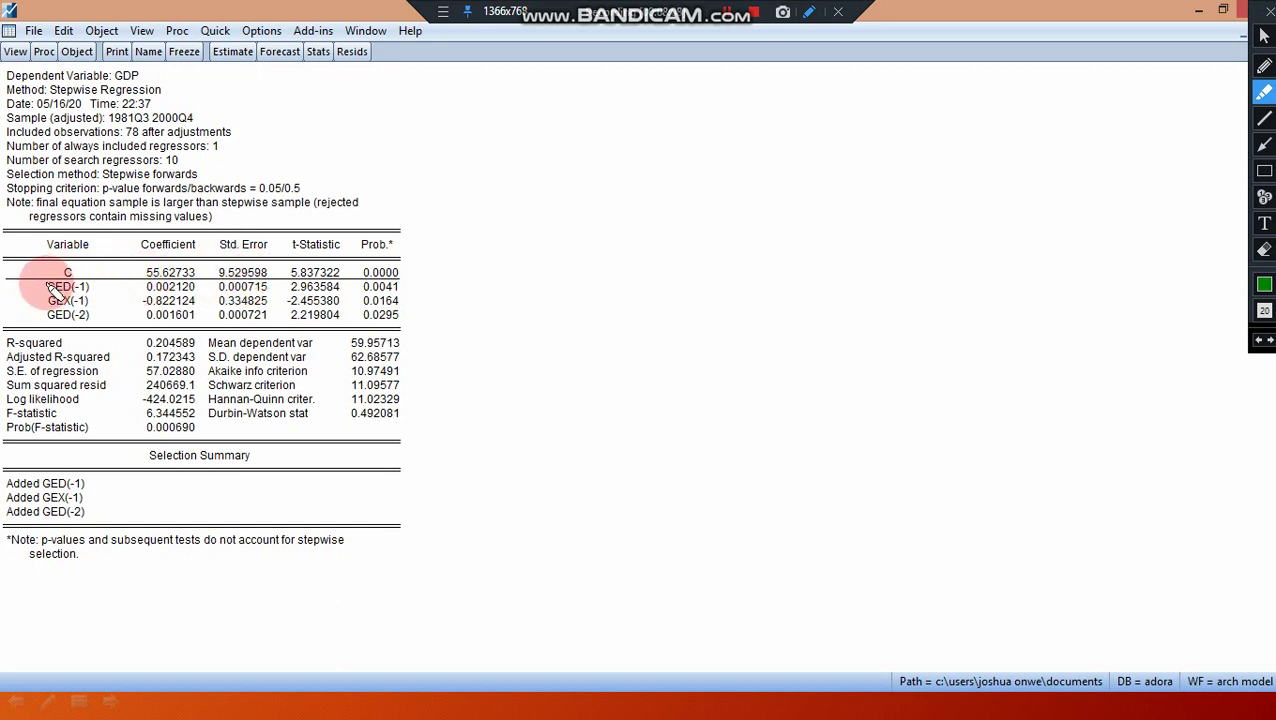
Highlight GED(-1) with 0.0041, GEX(-1) with 0.0164, and GED(-2) with 0.0295 in the output.
left_click_drag(45, 287, 90, 290)
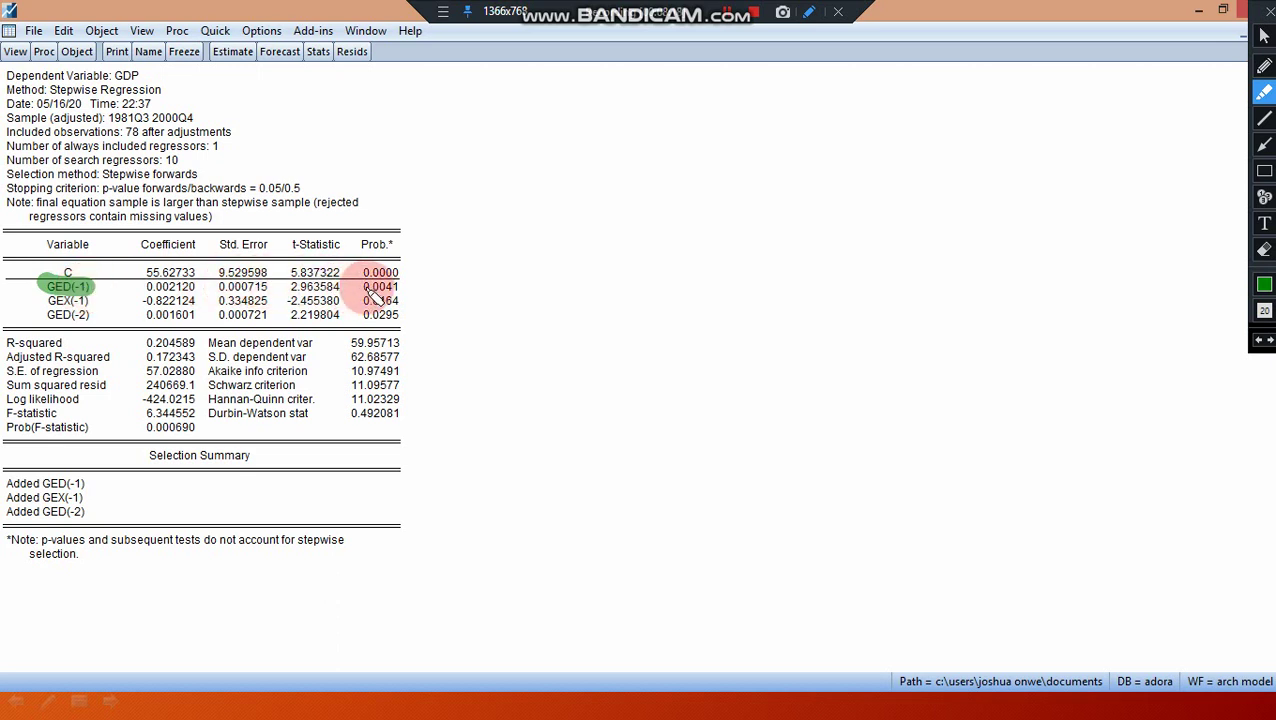
left_click_drag(358, 287, 391, 290)
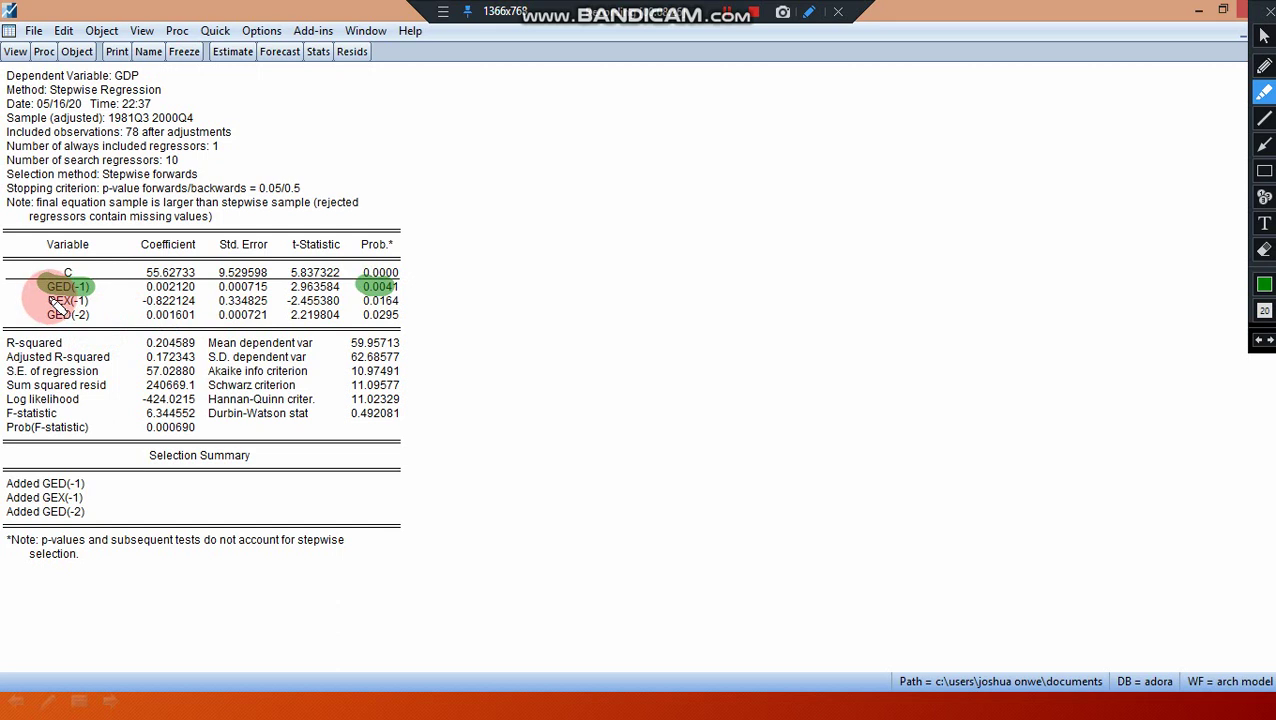
left_click_drag(50, 302, 88, 306)
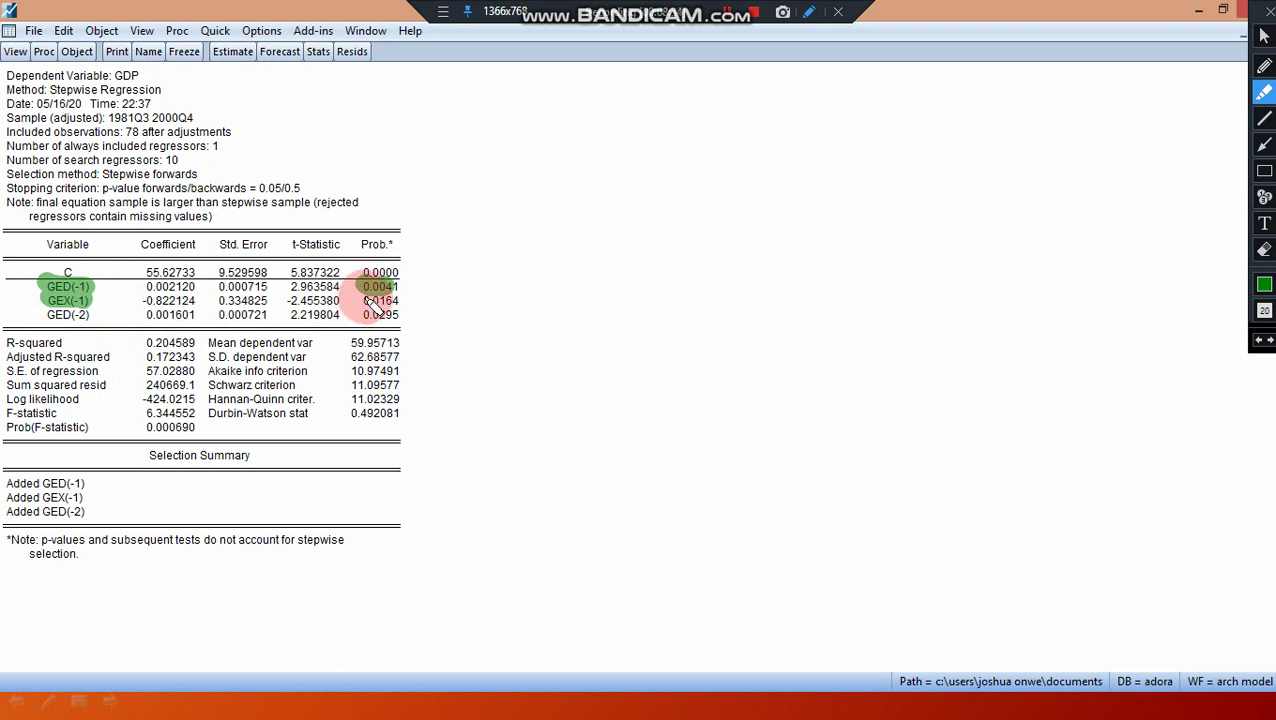
left_click_drag(364, 300, 398, 300)
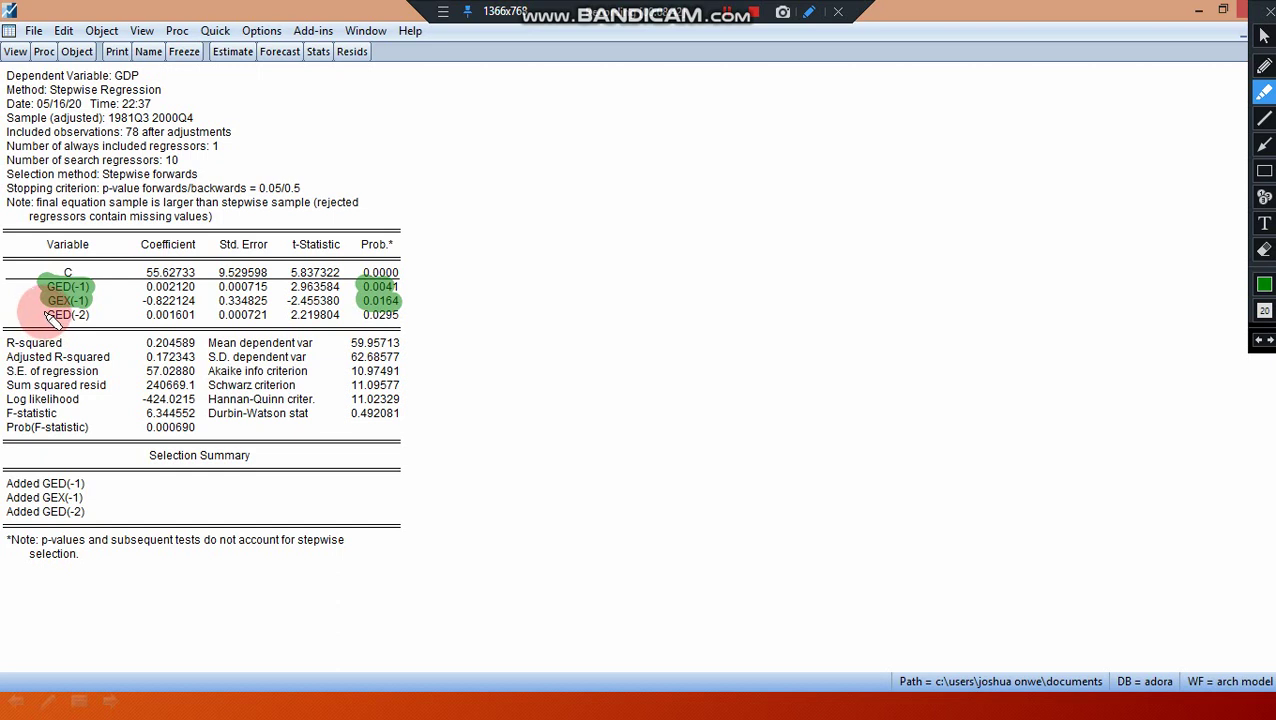
left_click_drag(50, 316, 93, 320)
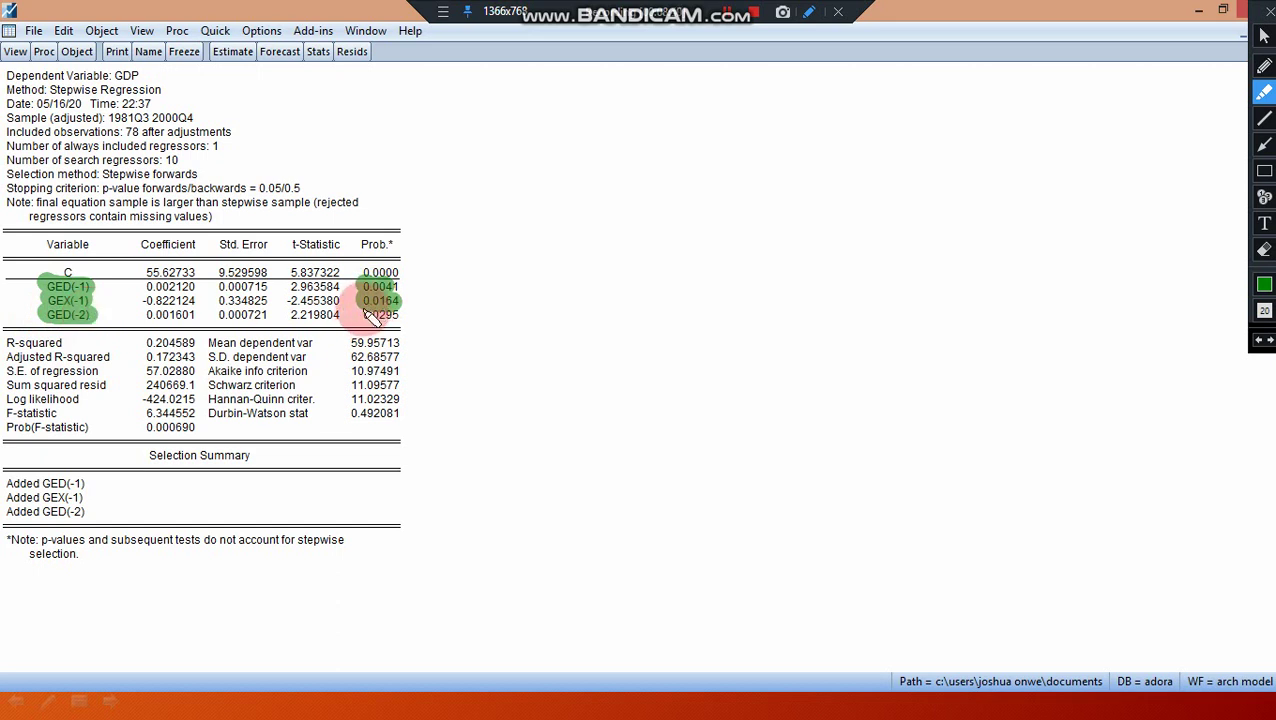
left_click_drag(366, 312, 408, 318)
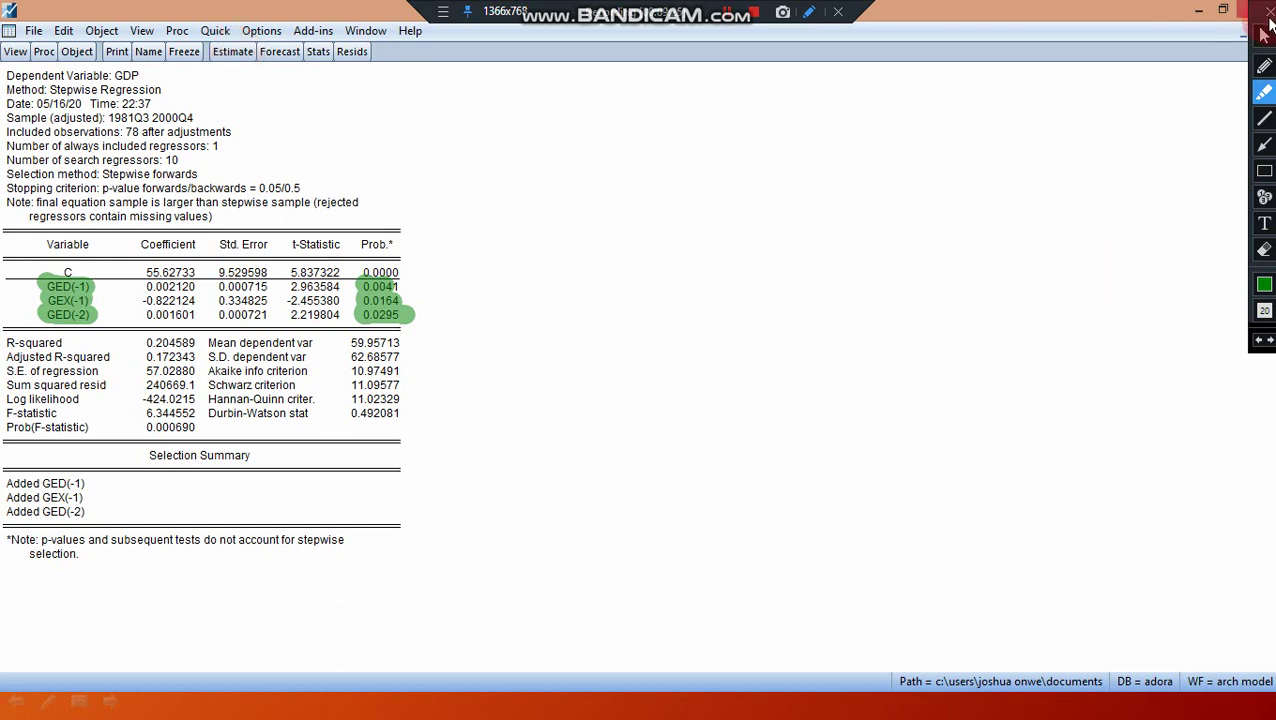
Clear the annotations and re-estimate with search regressors gex(-1 to -10) ged(-1 to -10).
left_click(1270, 12)
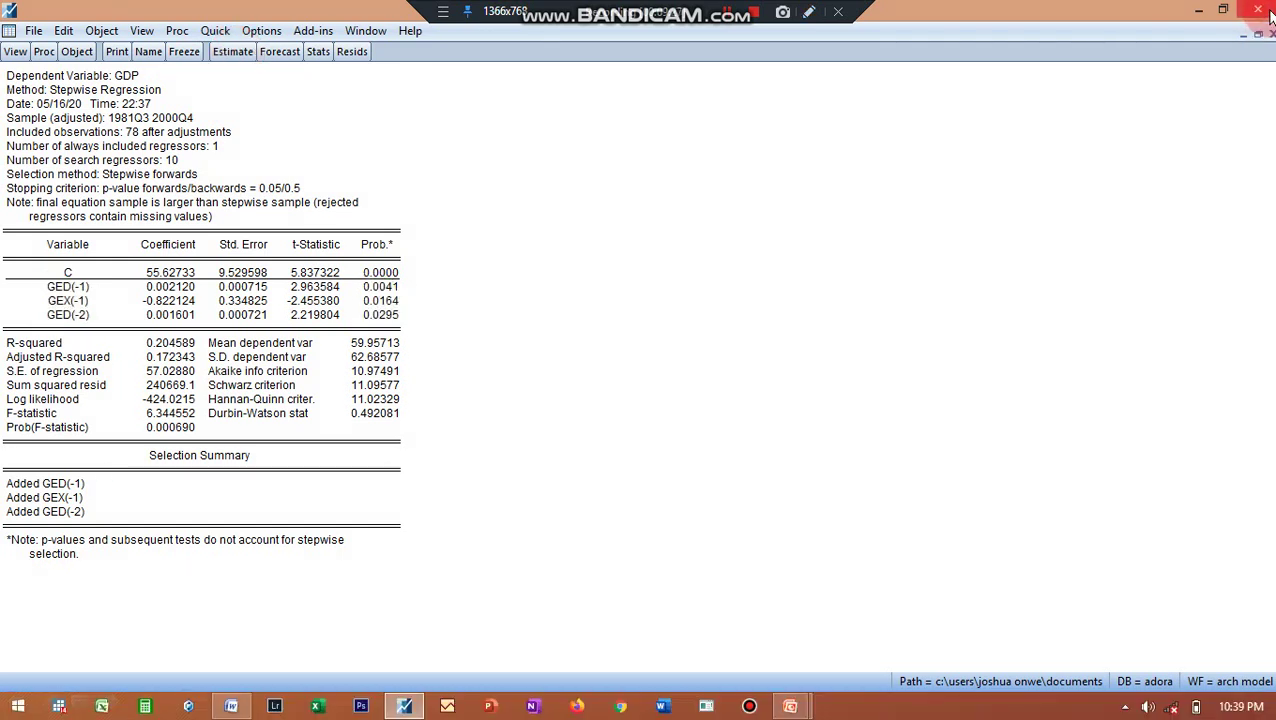
left_click(232, 52)
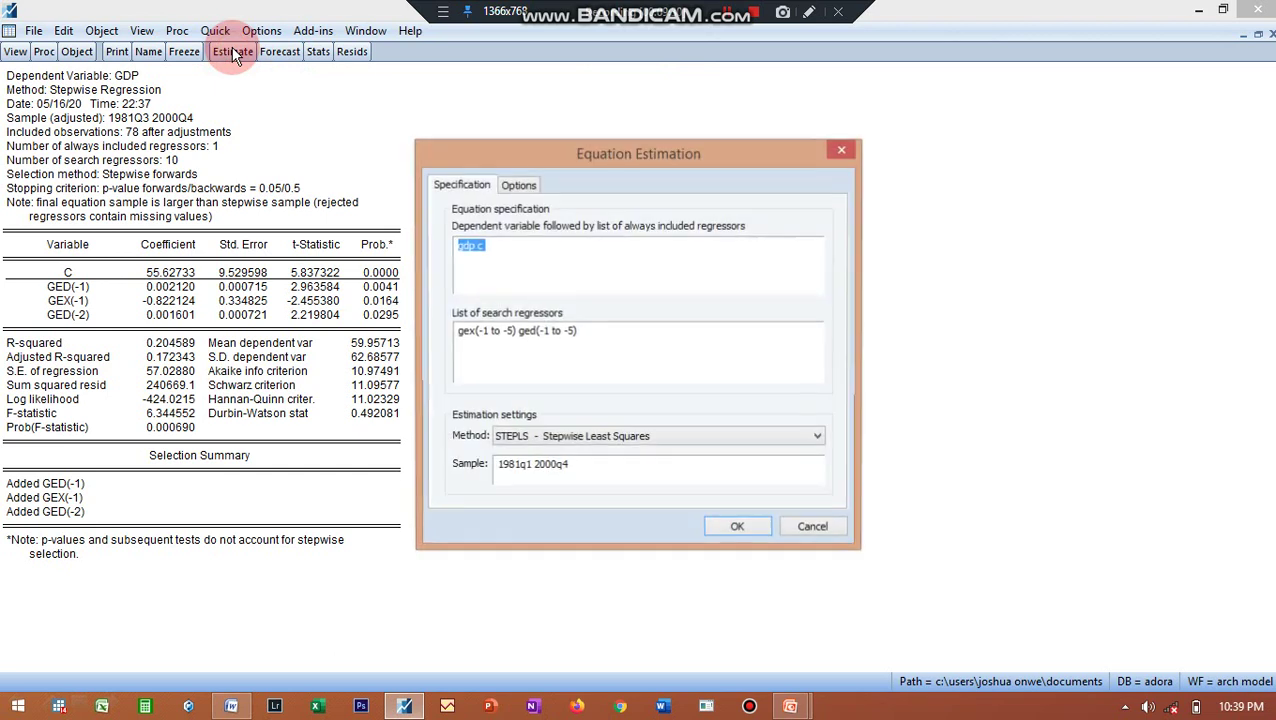
left_click(572, 333)
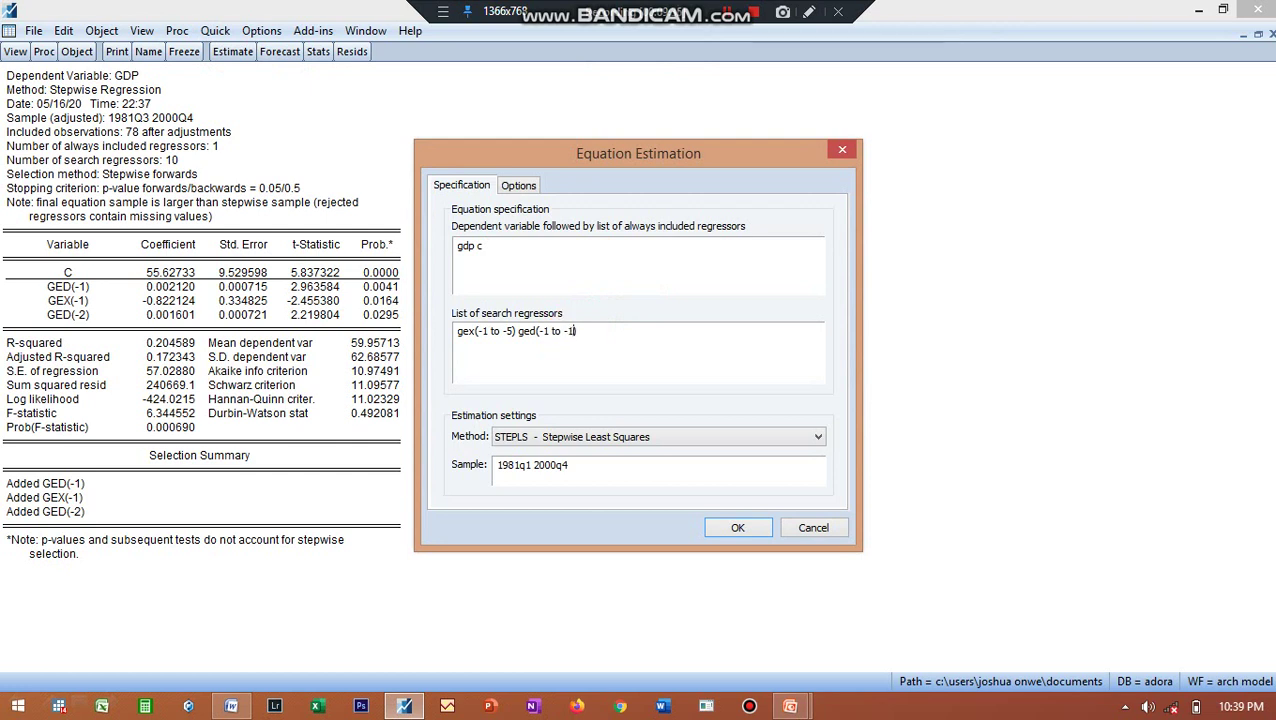
type("10)")
left_click(513, 335)
key("BackSpace")
type("10)")
left_click(749, 529)
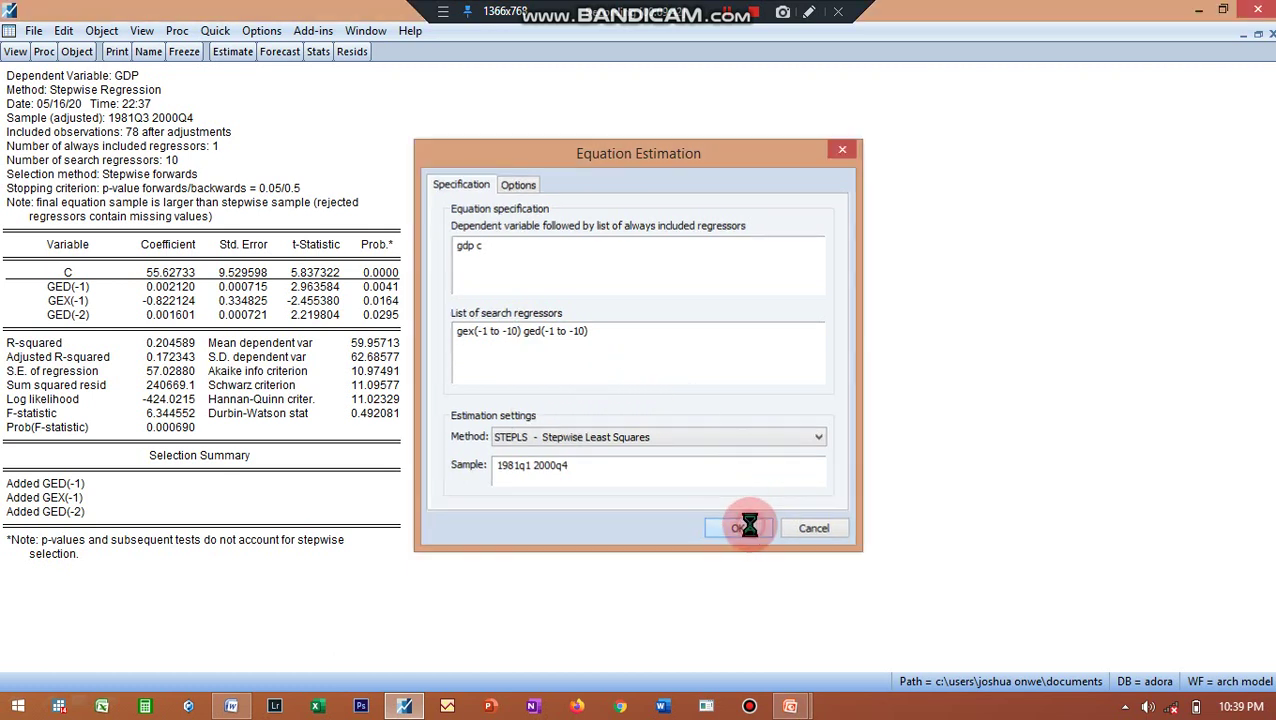